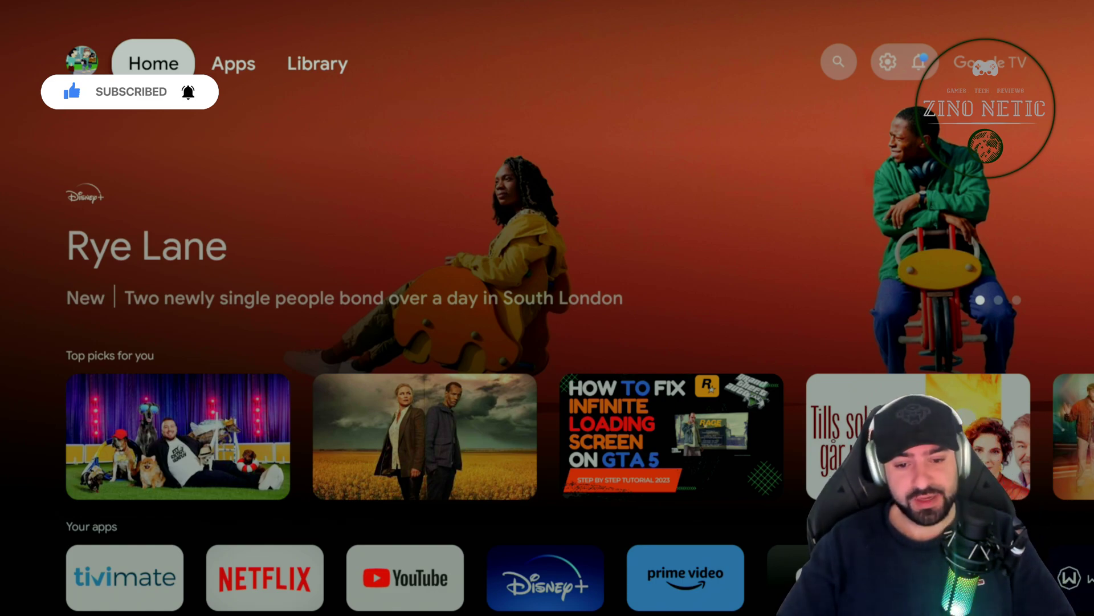
Step: Open TiviMate from the apps on the Google TV home screen
{"action": "key", "text": "Down"}
{"action": "key", "text": "Down"}
{"action": "key", "text": "Down"}
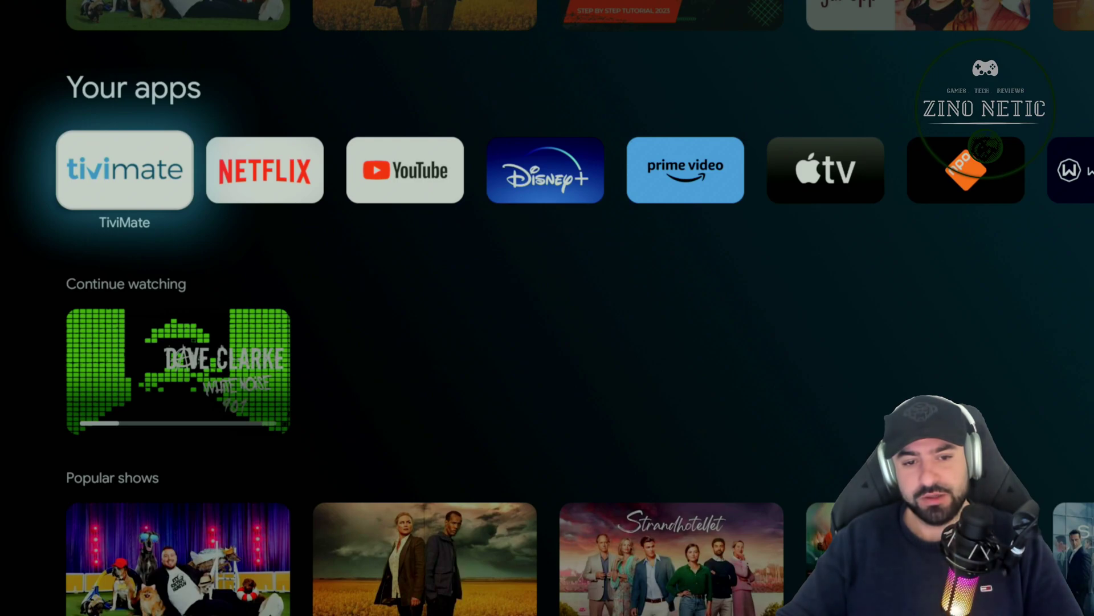
{"action": "key", "text": "Return"}
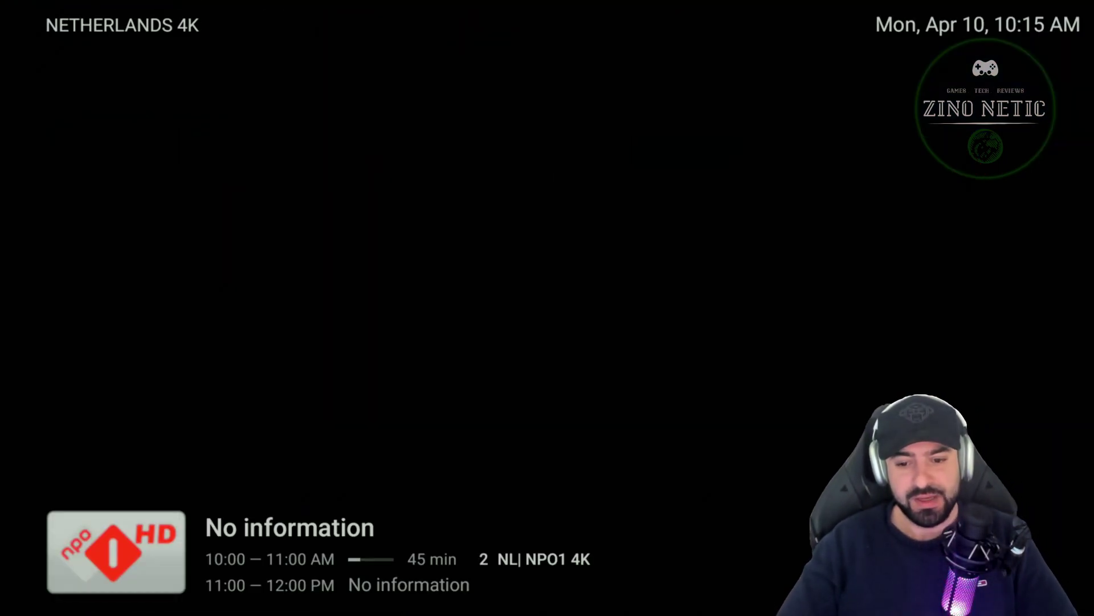
Step: Examine the player overlay of the current channel, including its video, audio, subtitle, aspect ratio and sleep timer options
{"action": "key", "text": "Return"}
{"action": "key", "text": "Down"}
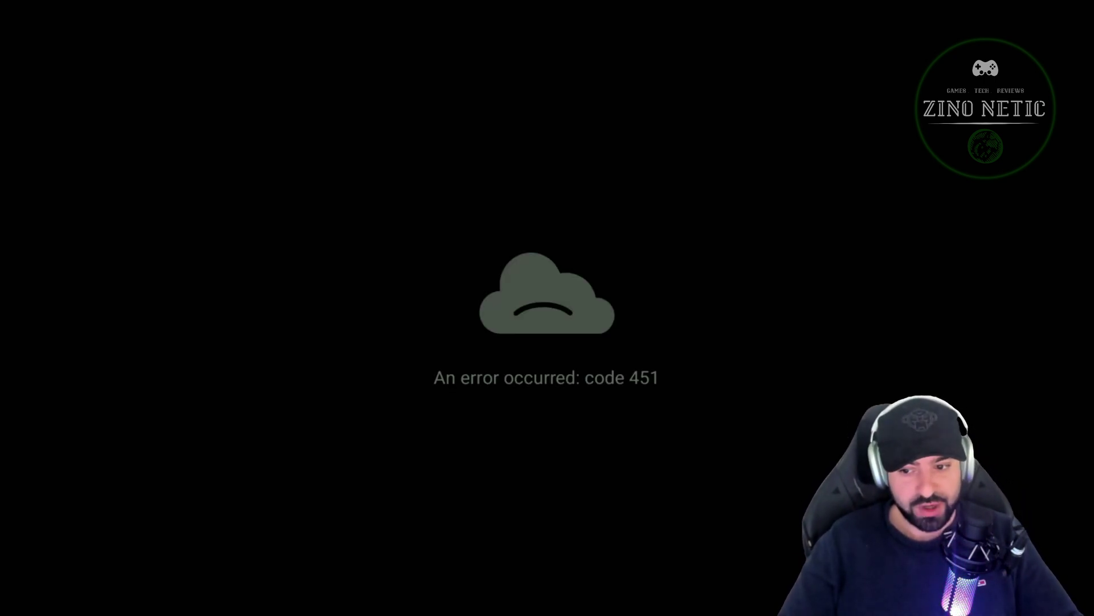
{"action": "key", "text": "Return"}
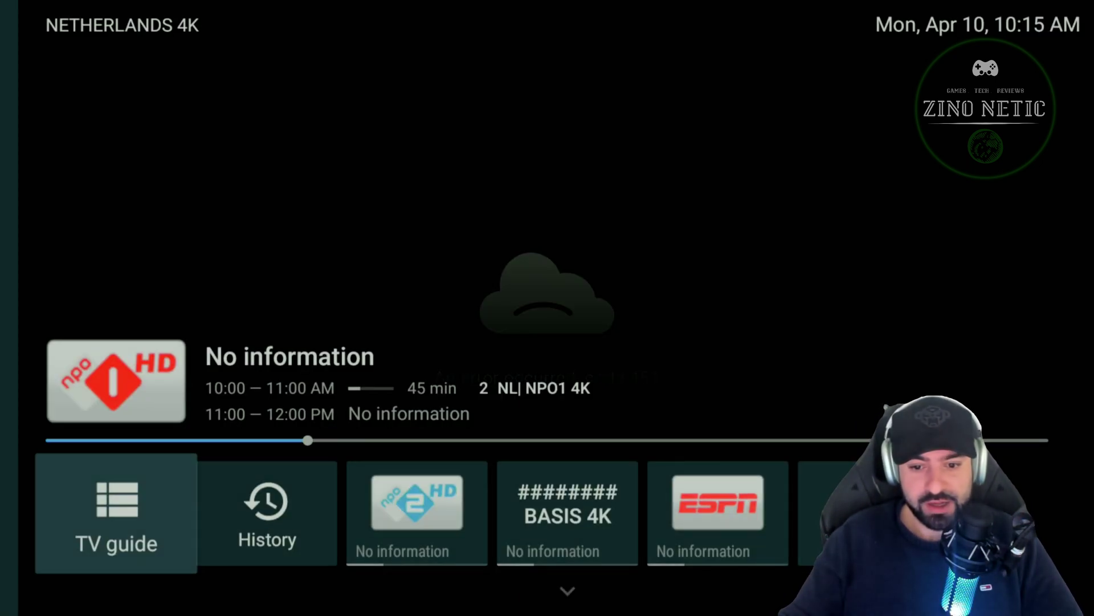
{"action": "key", "text": "Down"}
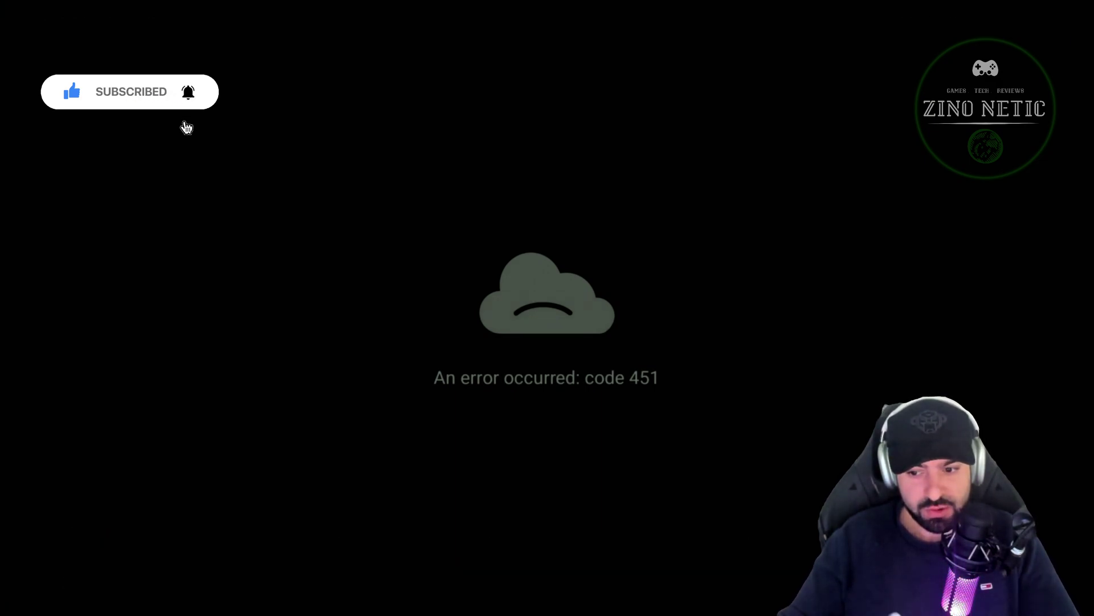
{"action": "key", "text": "Return"}
{"action": "key", "text": "Down"}
{"action": "key", "text": "Right"}
{"action": "key", "text": "Right"}
{"action": "key", "text": "Right"}
{"action": "key", "text": "Right"}
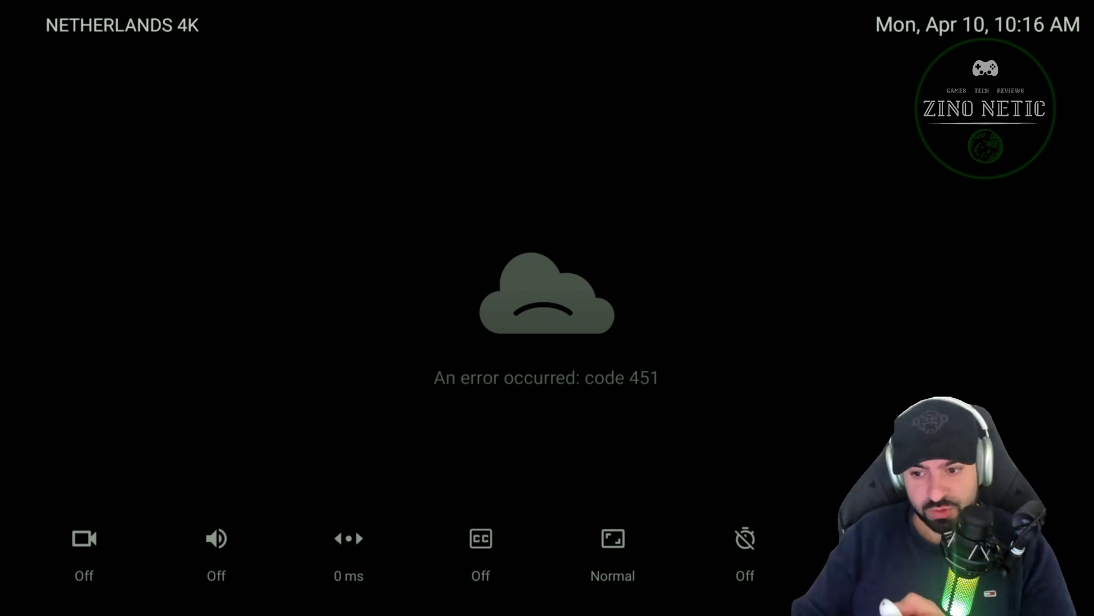
Step: Open the EPG section of the app's settings from the player overlay
{"action": "key", "text": "Return"}
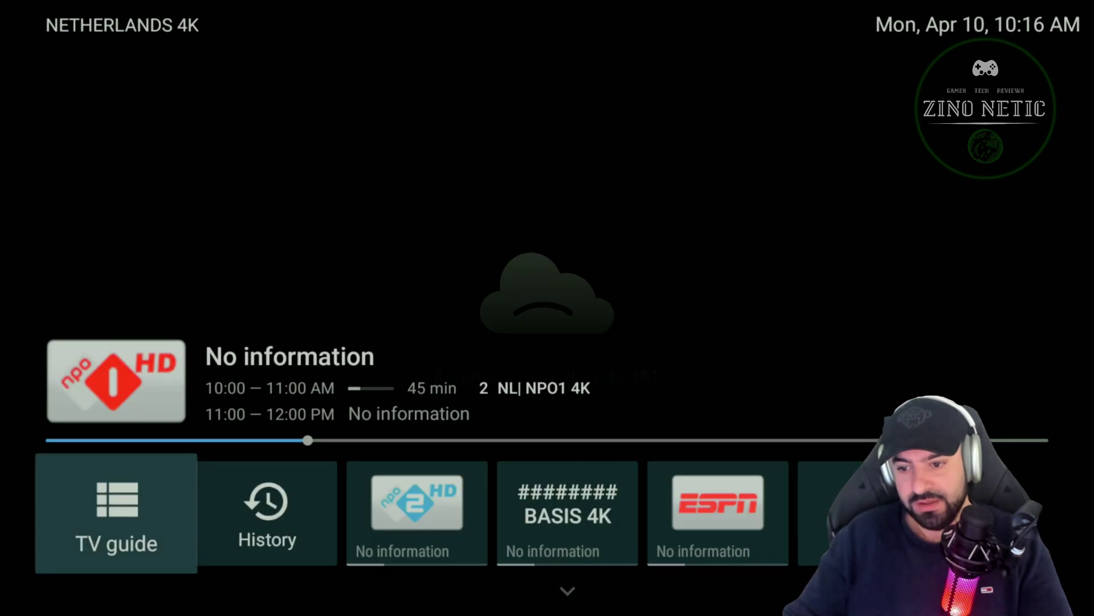
{"action": "key", "text": "Down"}
{"action": "key", "text": "Menu"}
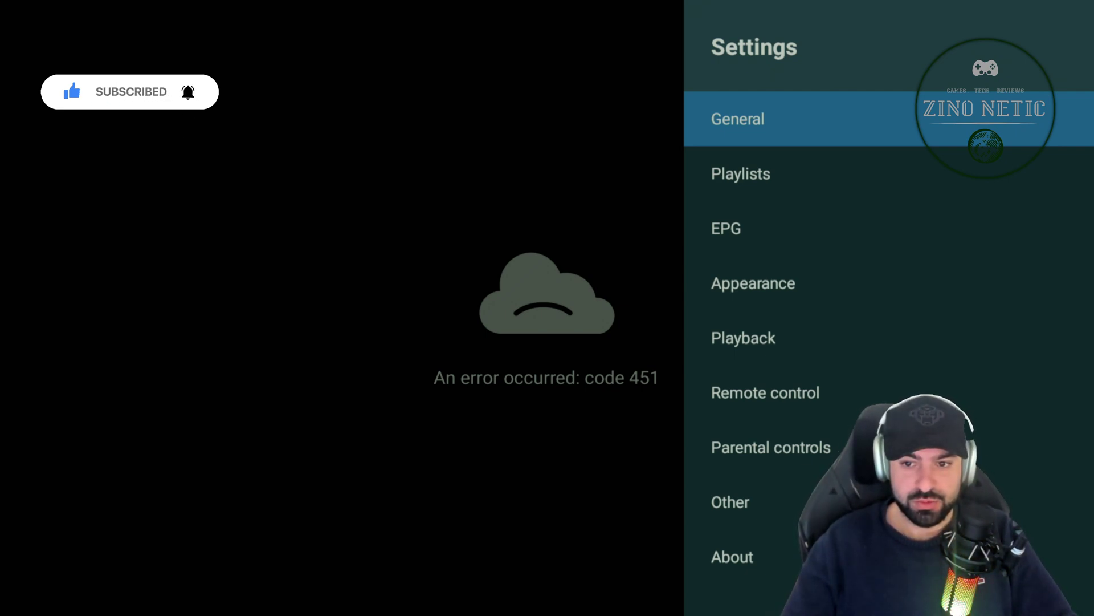
{"action": "key", "text": "Down"}
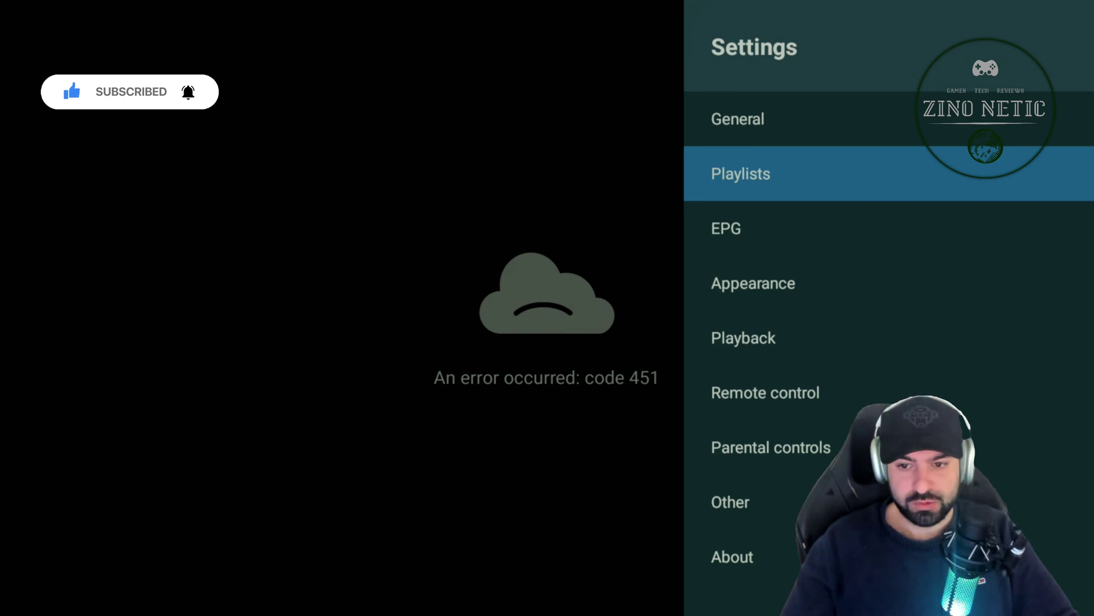
{"action": "key", "text": "Down"}
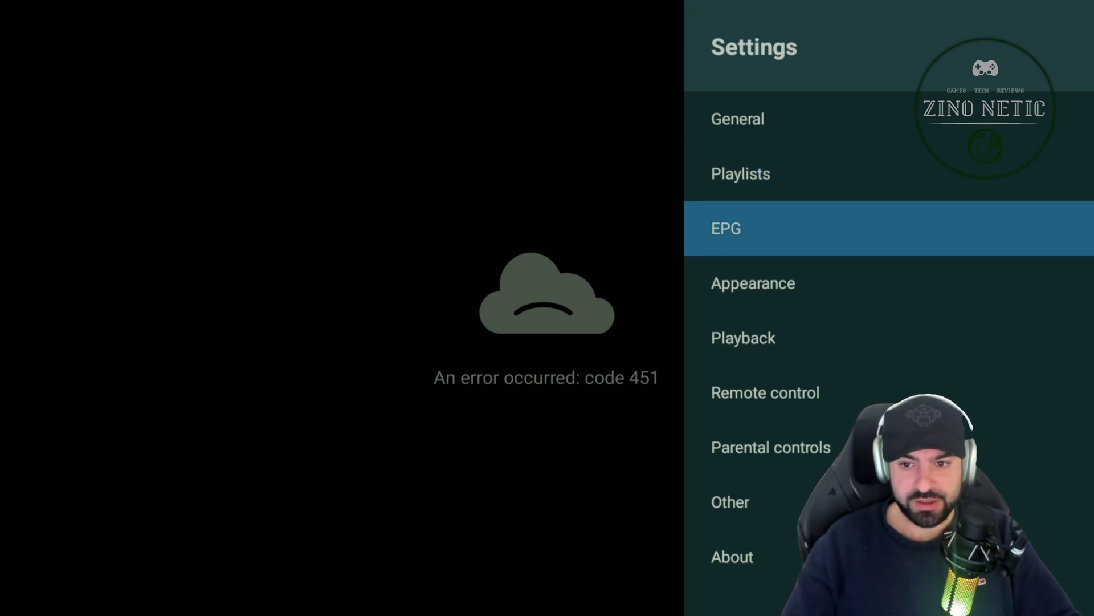
{"action": "key", "text": "Return"}
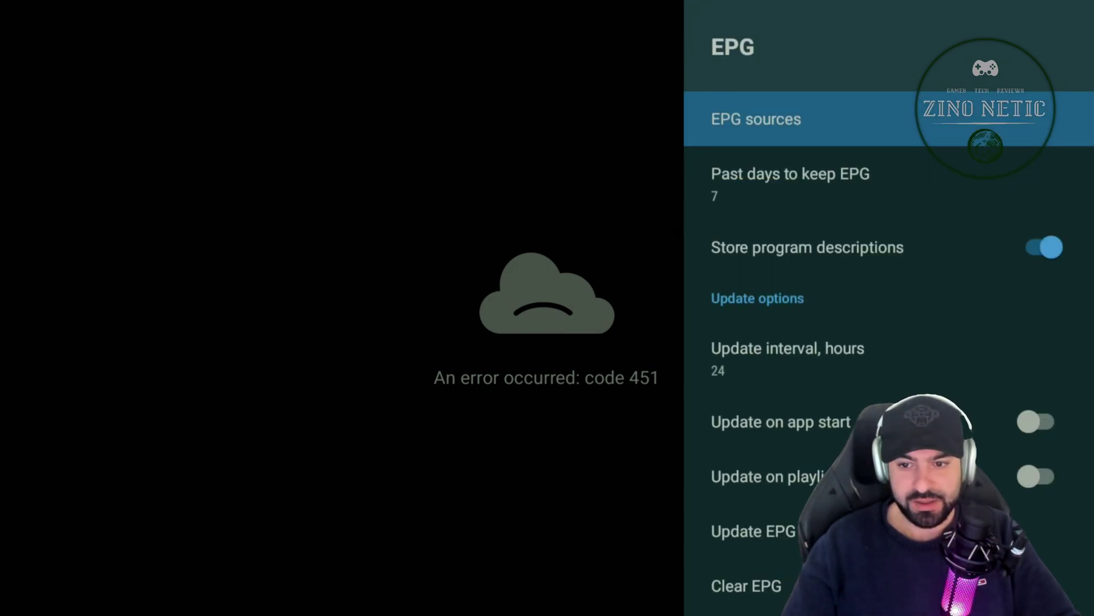
Step: Review the available EPG options from EPG sources through to Clear EPG
{"action": "key", "text": "Down"}
{"action": "key", "text": "Down"}
{"action": "key", "text": "Down"}
{"action": "key", "text": "Down"}
{"action": "key", "text": "Down"}
{"action": "key", "text": "Down"}
{"action": "key", "text": "Down"}
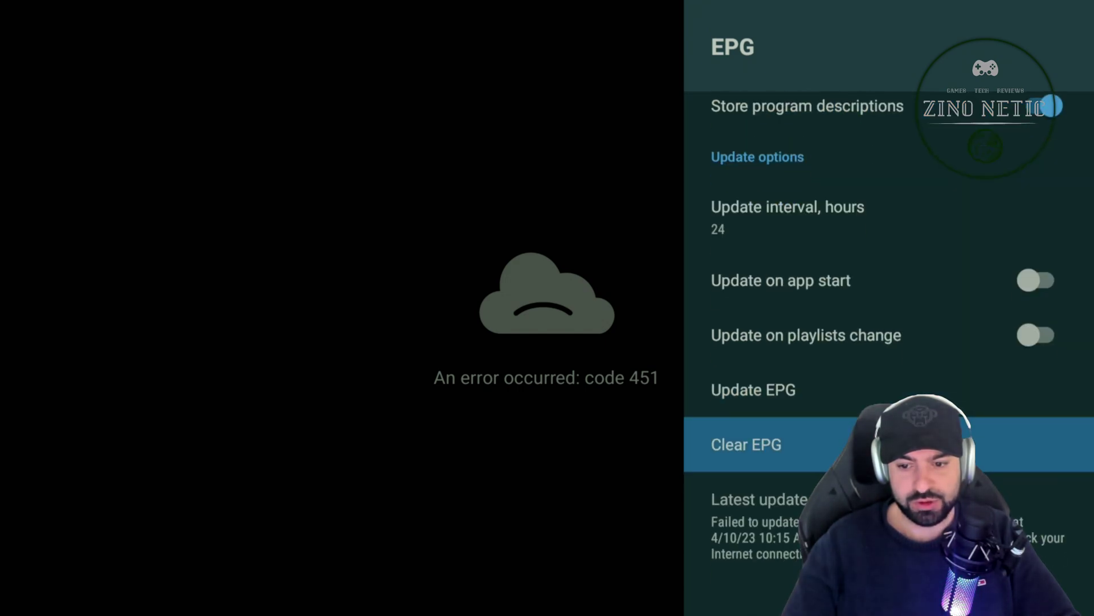
{"action": "key", "text": "Up"}
{"action": "key", "text": "Up"}
{"action": "key", "text": "Up"}
{"action": "key", "text": "Up"}
{"action": "key", "text": "Up"}
{"action": "key", "text": "Up"}
{"action": "key", "text": "Up"}
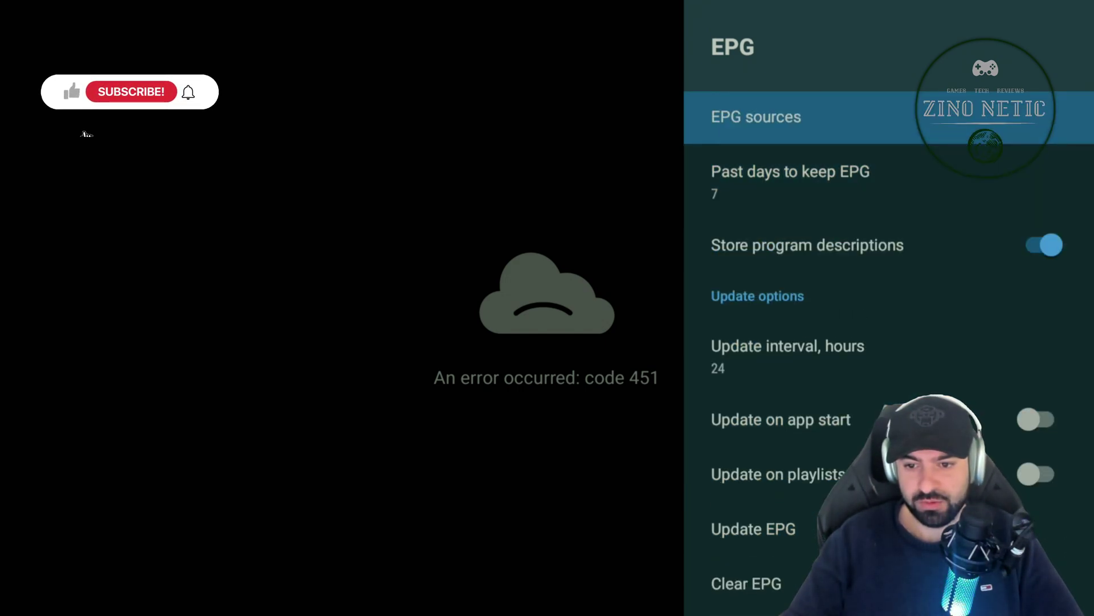
Step: Enable Update on app start and Update on playlists change in the EPG update options
{"action": "key", "text": "Down"}
{"action": "key", "text": "Down"}
{"action": "key", "text": "Down"}
{"action": "key", "text": "Down"}
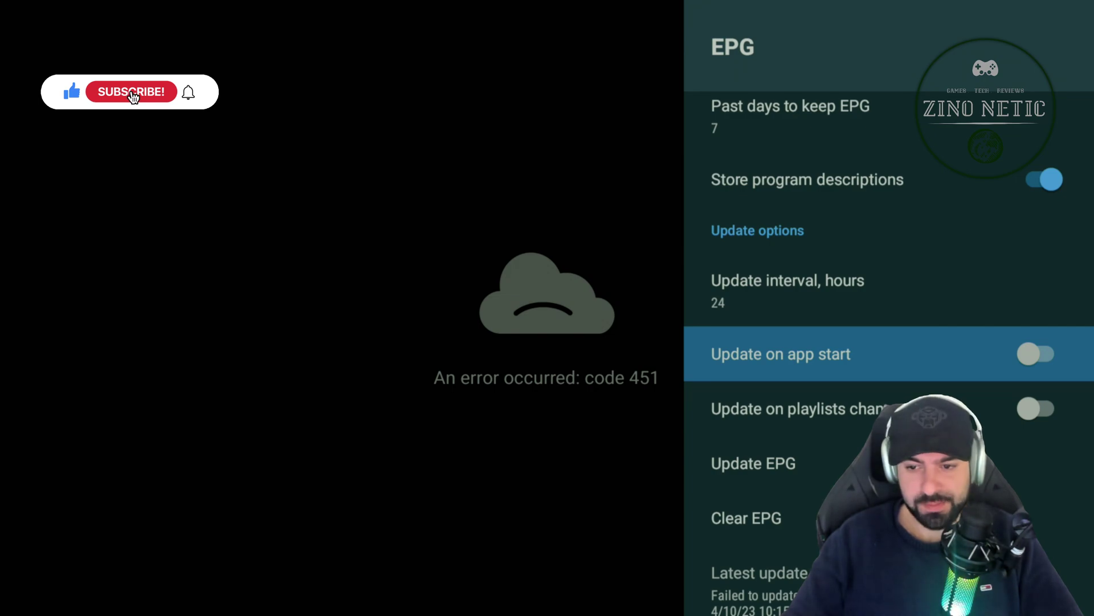
{"action": "key", "text": "Return"}
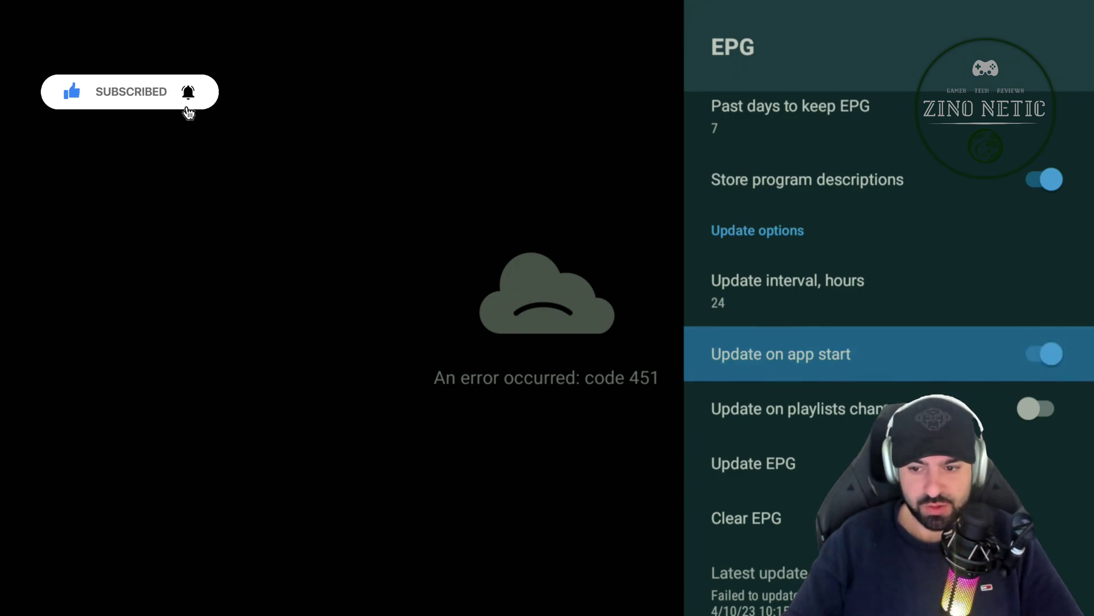
{"action": "key", "text": "Down"}
{"action": "key", "text": "Return"}
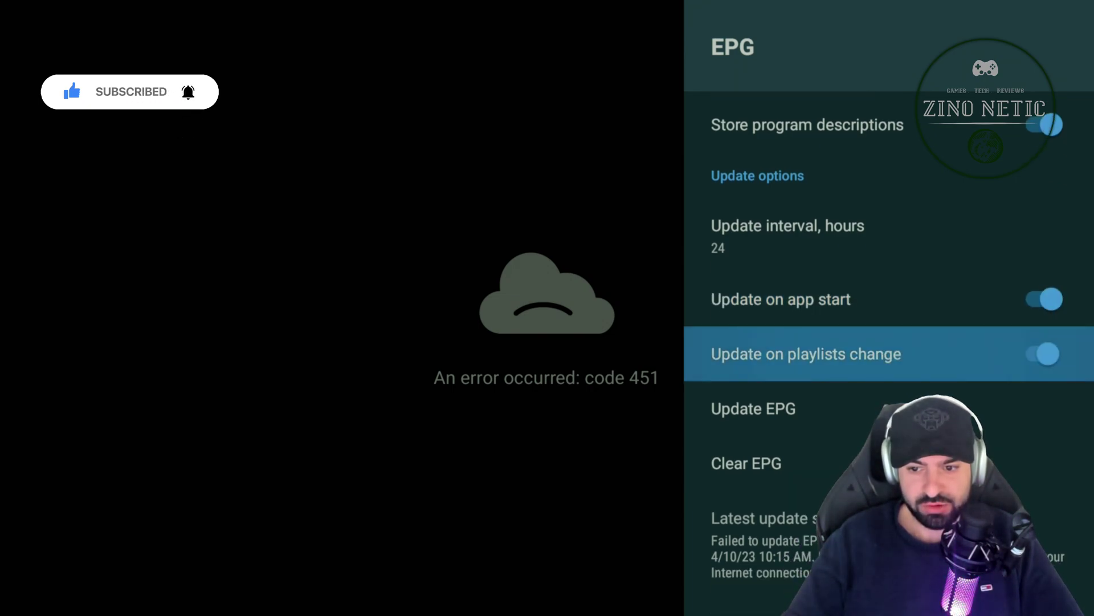
Step: Examine the Update EPG and Clear EPG actions and the two automatic update switches
{"action": "key", "text": "Down"}
{"action": "key", "text": "Down"}
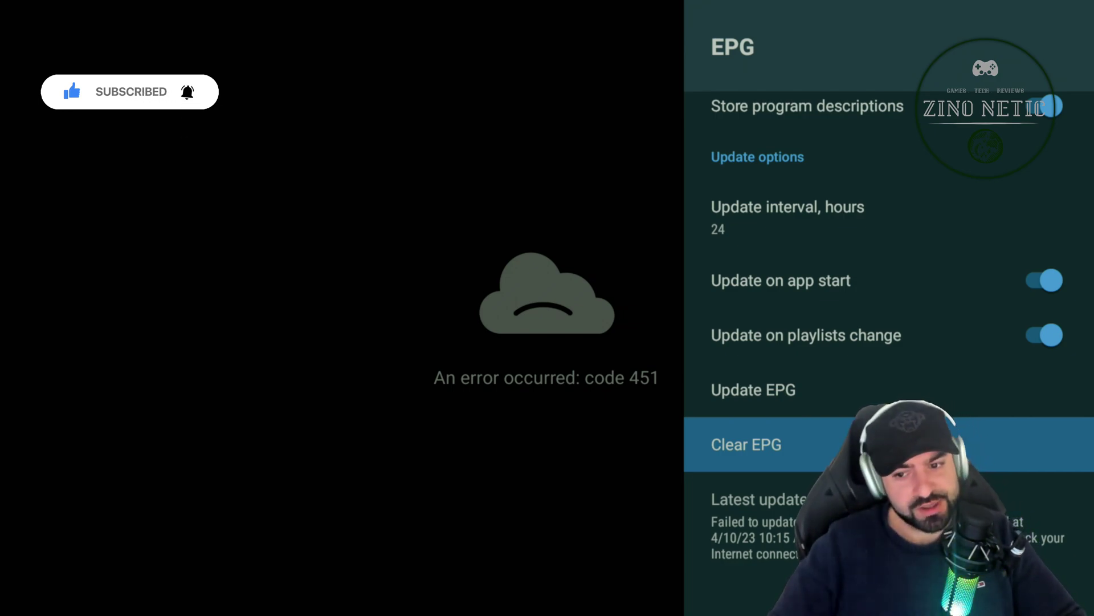
{"action": "key", "text": "Up"}
{"action": "key", "text": "Down"}
{"action": "key", "text": "Up"}
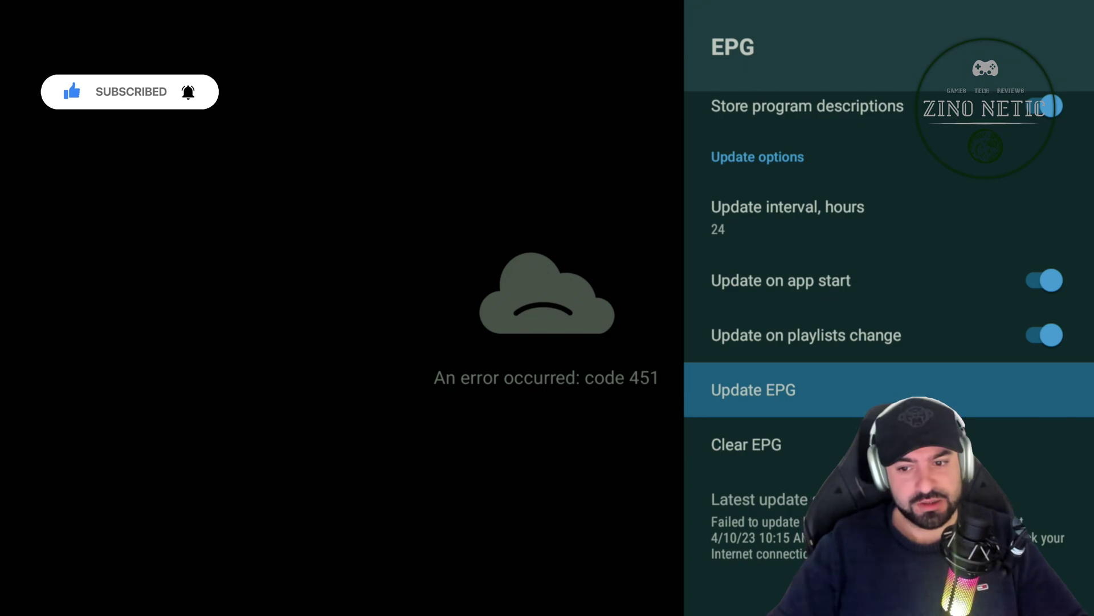
{"action": "key", "text": "Down"}
{"action": "key", "text": "Up"}
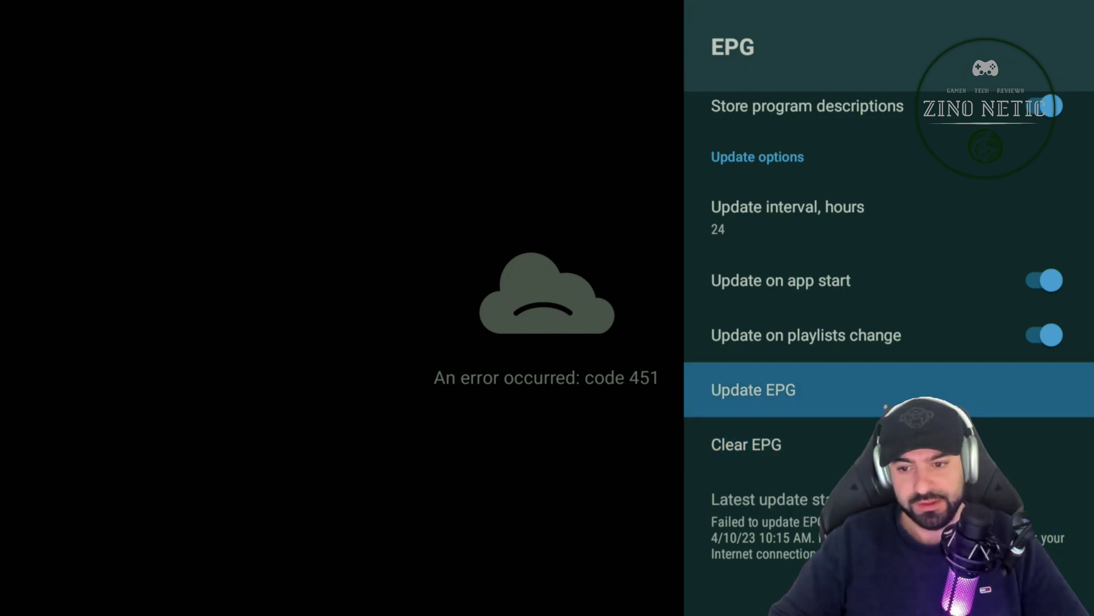
{"action": "key", "text": "Up"}
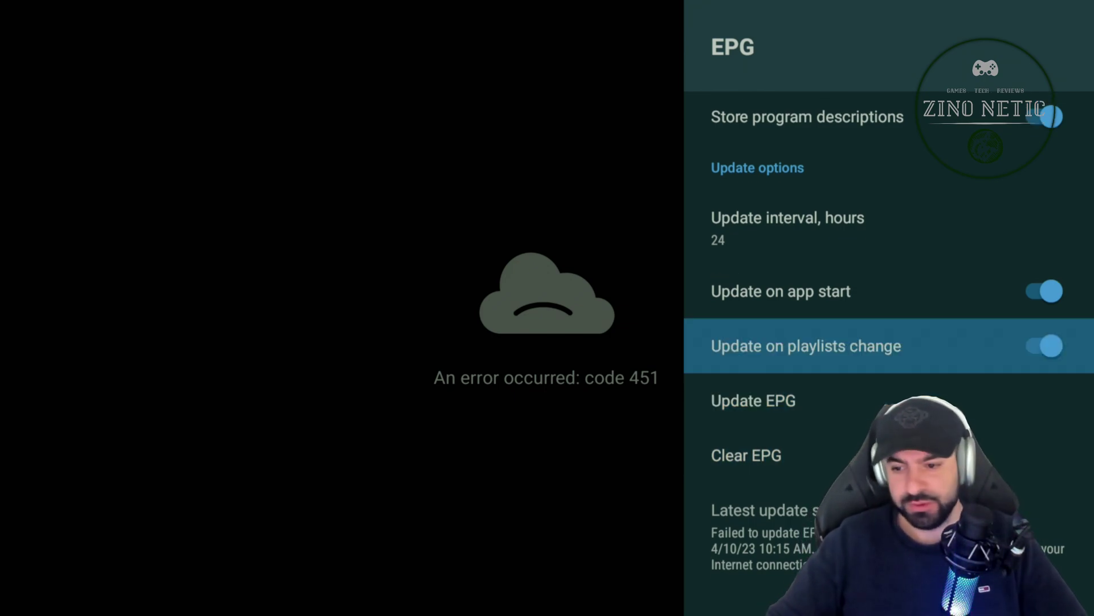
{"action": "key", "text": "Up"}
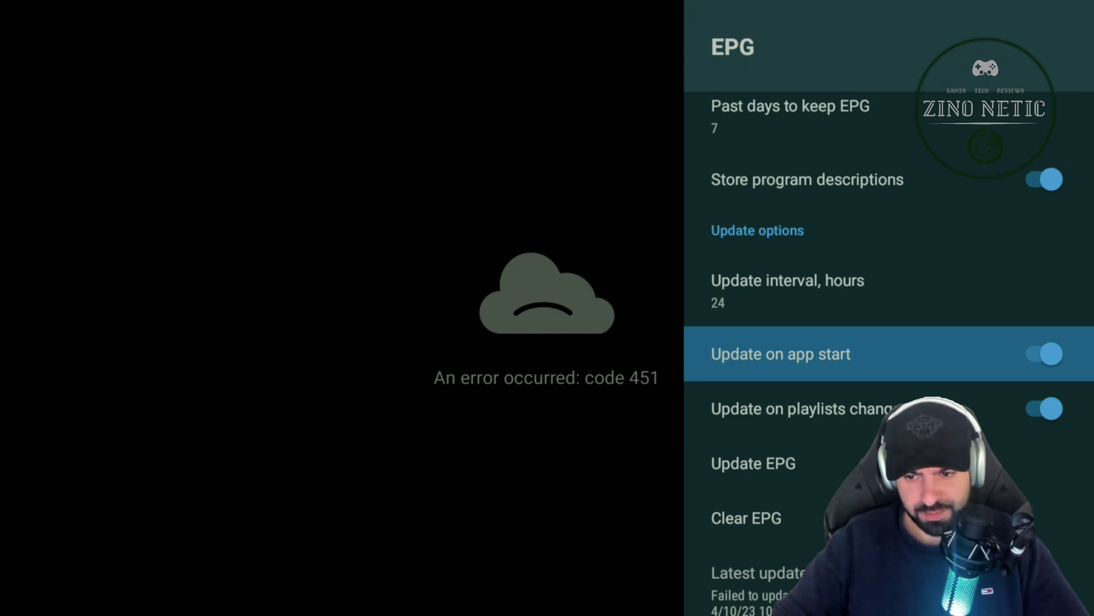
Step: Open EPG sources and look through the configured sources and the option for adding one
{"action": "key", "text": "Up"}
{"action": "key", "text": "Up"}
{"action": "key", "text": "Up"}
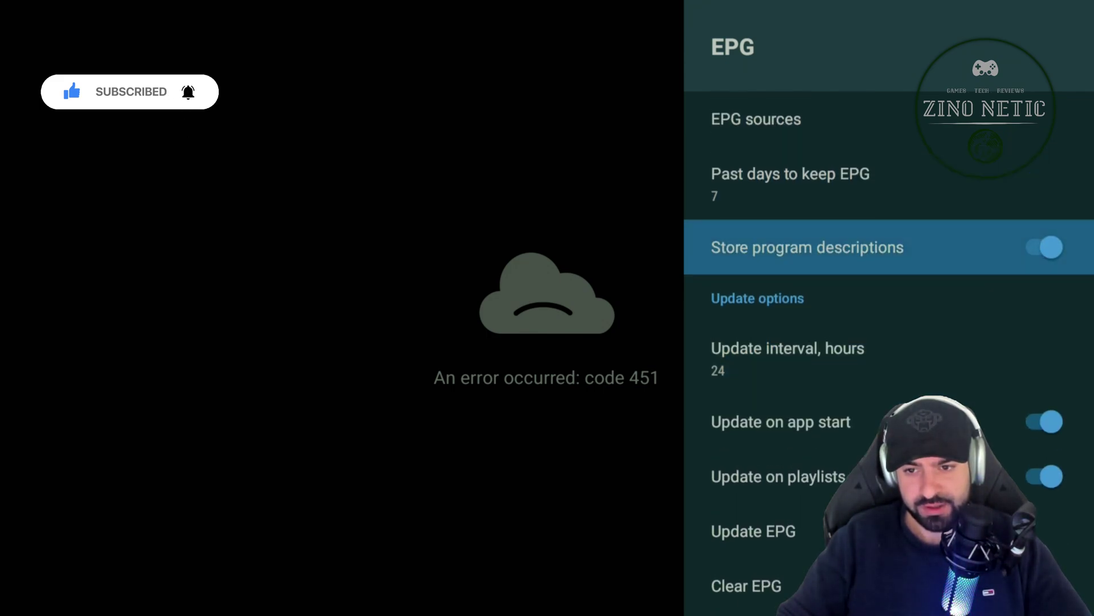
{"action": "key", "text": "Return"}
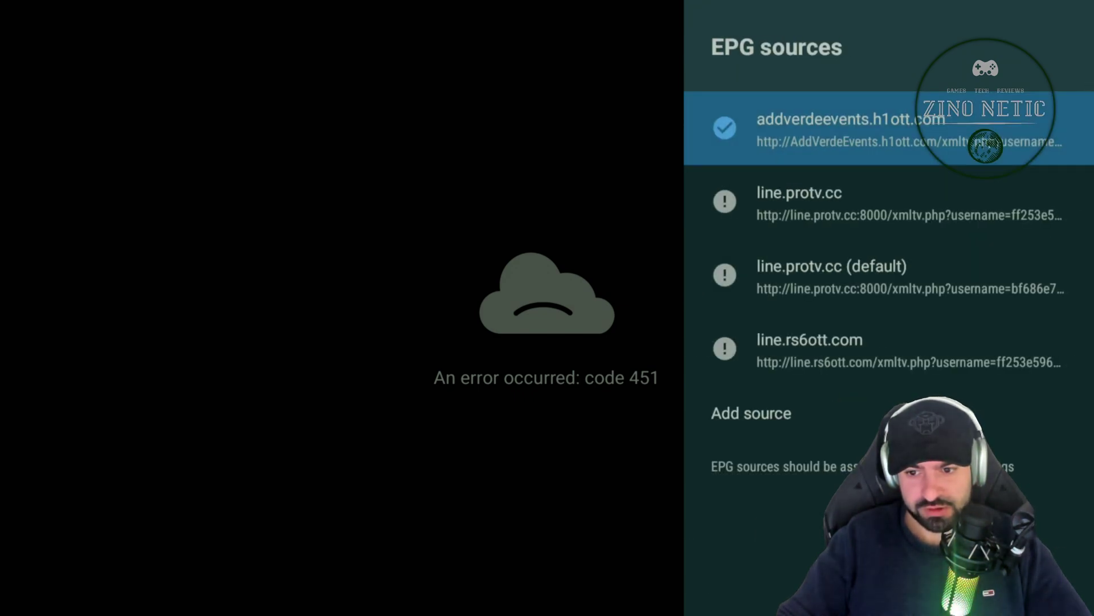
{"action": "key", "text": "Down"}
{"action": "key", "text": "Down"}
{"action": "key", "text": "Down"}
{"action": "key", "text": "Down"}
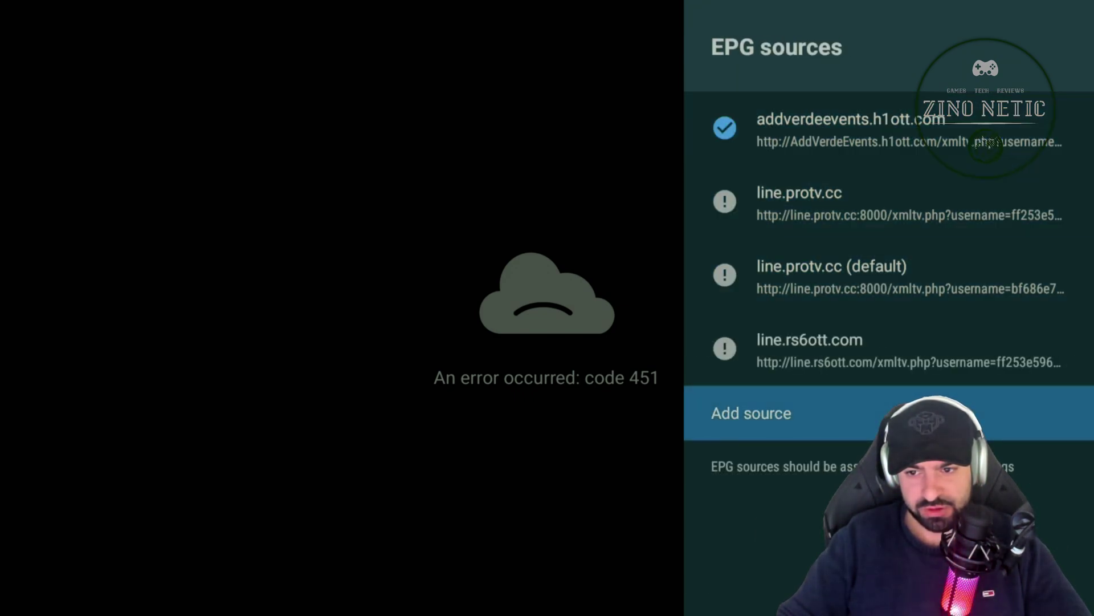
{"action": "key", "text": "Up"}
{"action": "key", "text": "Up"}
{"action": "key", "text": "Up"}
{"action": "key", "text": "Up"}
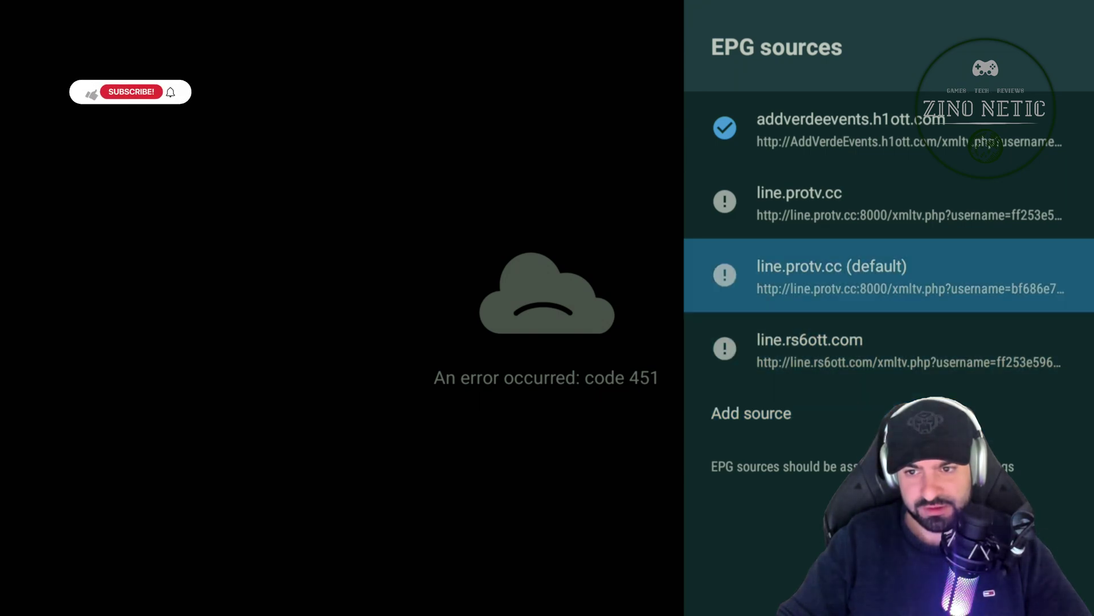
{"action": "key", "text": "Down"}
{"action": "key", "text": "Down"}
{"action": "key", "text": "Down"}
{"action": "key", "text": "Down"}
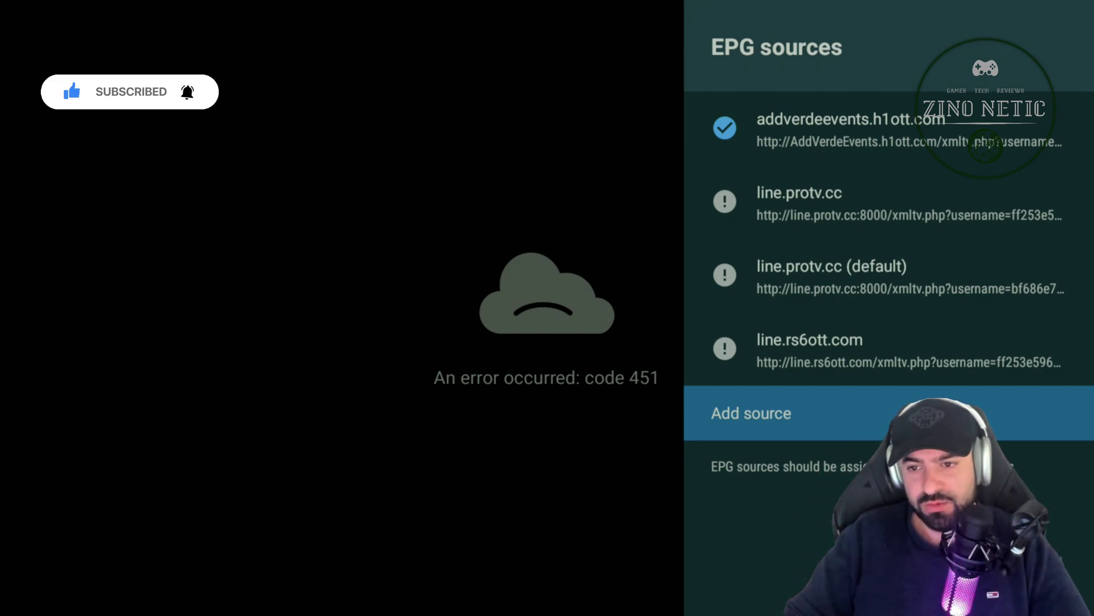
Step: Open the line.protv.cc source, inspect its default source and delete options, and return to the list of sources
{"action": "key", "text": "Up"}
{"action": "key", "text": "Up"}
{"action": "key", "text": "Up"}
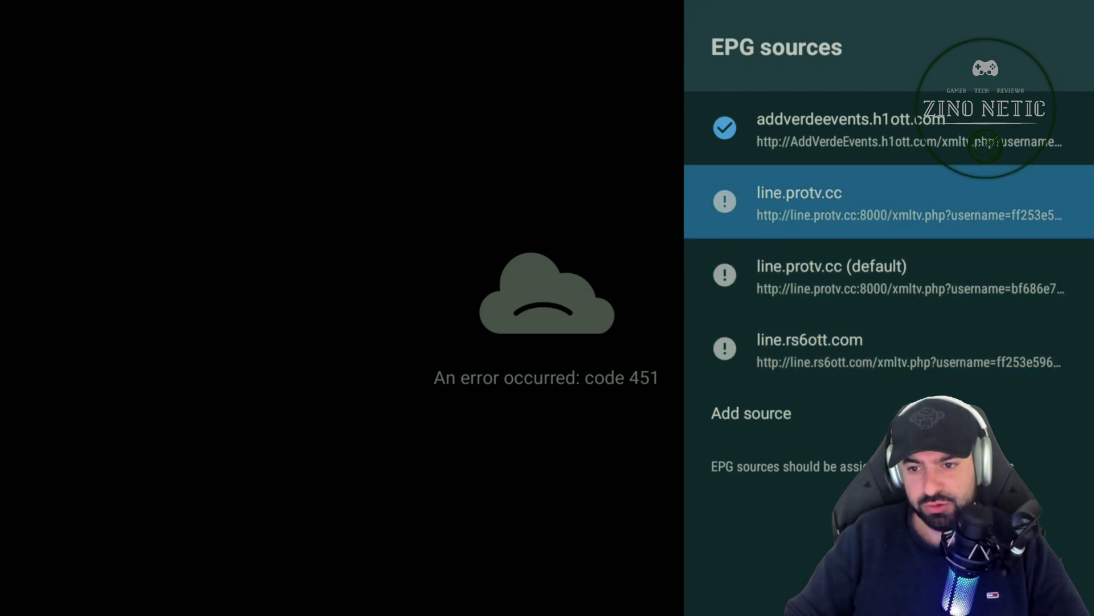
{"action": "key", "text": "Return"}
{"action": "key", "text": "Down"}
{"action": "key", "text": "Down"}
{"action": "key", "text": "Down"}
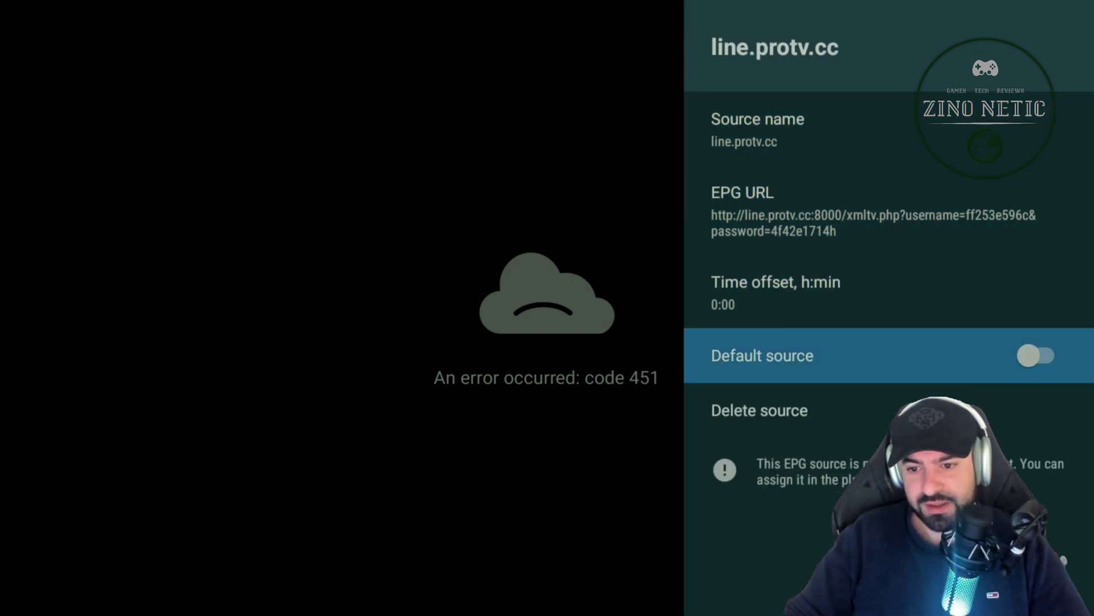
{"action": "key", "text": "Down"}
{"action": "key", "text": "Up"}
{"action": "key", "text": "Escape"}
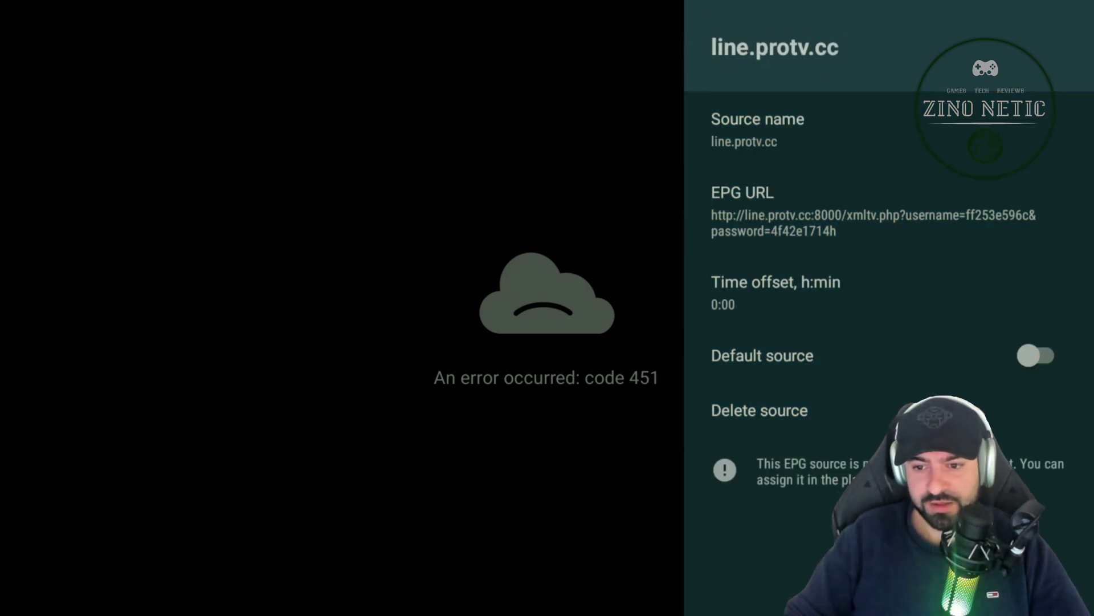
Step: Select the option for adding a new source in the EPG sources list
{"action": "key", "text": "Down"}
{"action": "key", "text": "Down"}
{"action": "key", "text": "Down"}
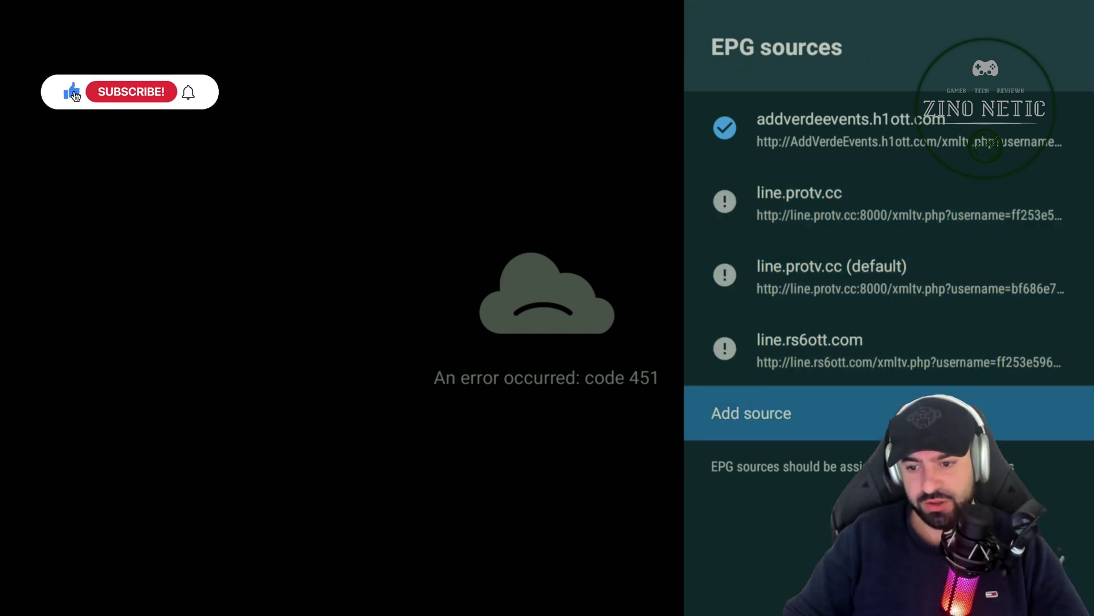
{"action": "key", "text": "Return"}
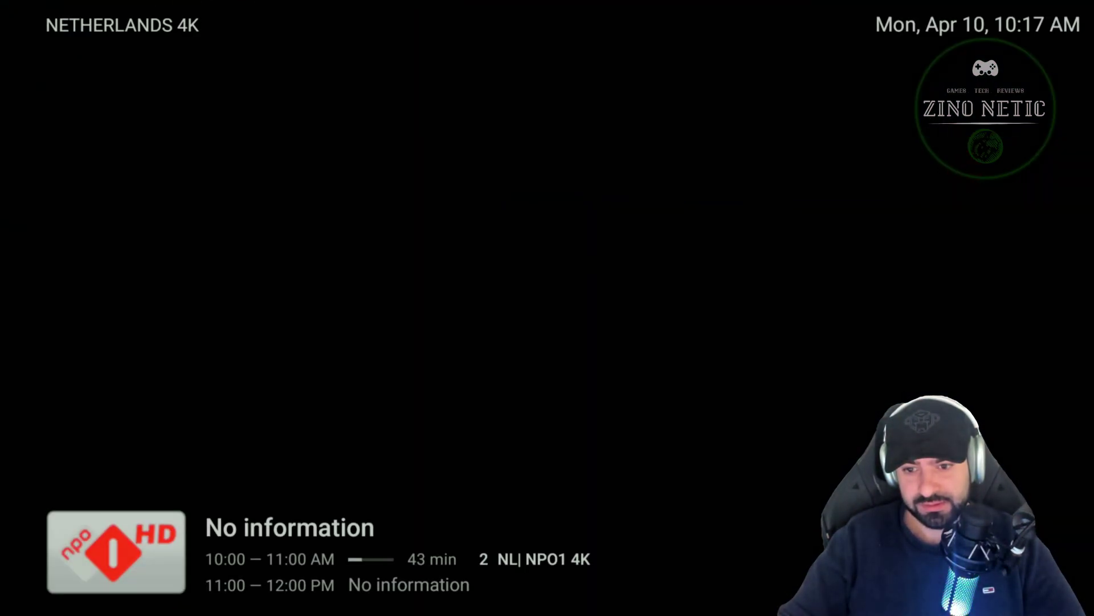
Step: Open the Playlists section of the app's settings from the player overlay
{"action": "key", "text": "Return"}
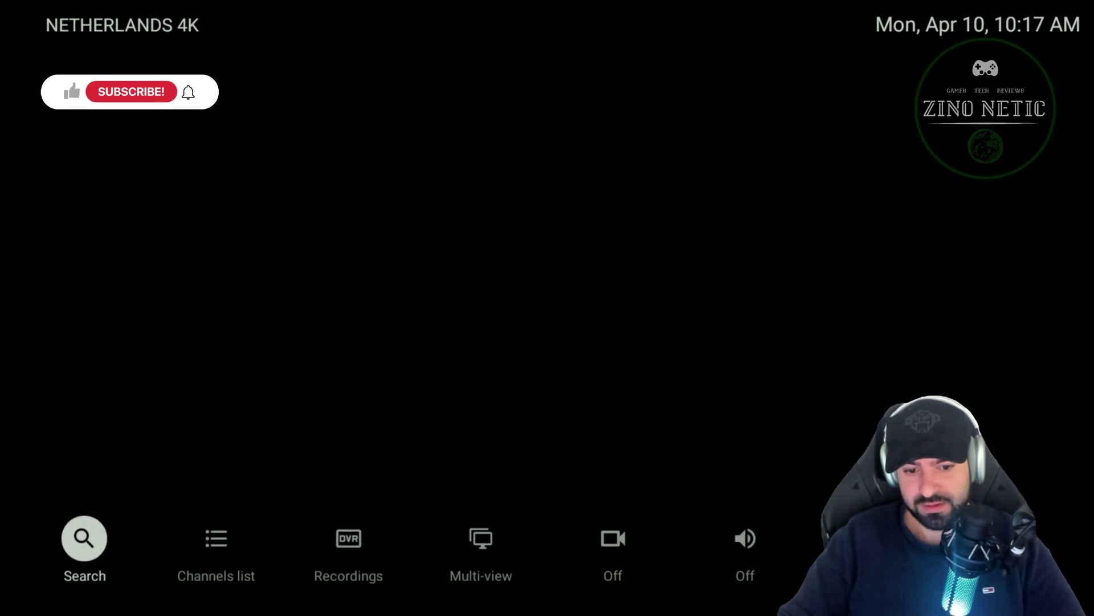
{"action": "key", "text": "Right"}
{"action": "key", "text": "Right"}
{"action": "key", "text": "Right"}
{"action": "key", "text": "Right"}
{"action": "key", "text": "Return"}
{"action": "key", "text": "Down"}
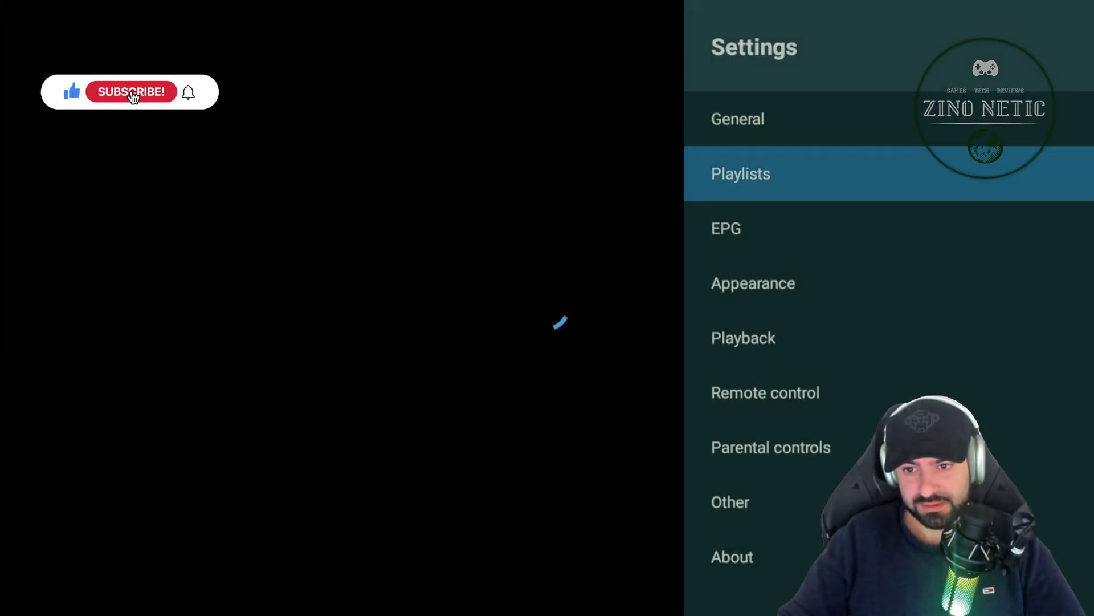
{"action": "key", "text": "Return"}
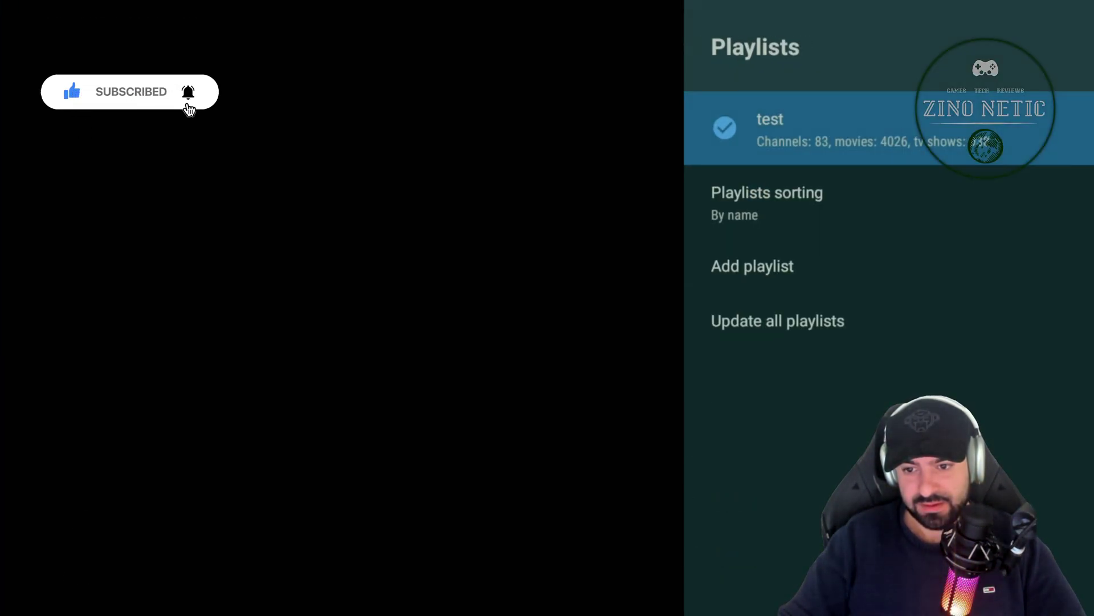
Step: Return to the EPG settings, open EPG sources and look through the configured sources
{"action": "key", "text": "Escape"}
{"action": "key", "text": "Down"}
{"action": "key", "text": "Return"}
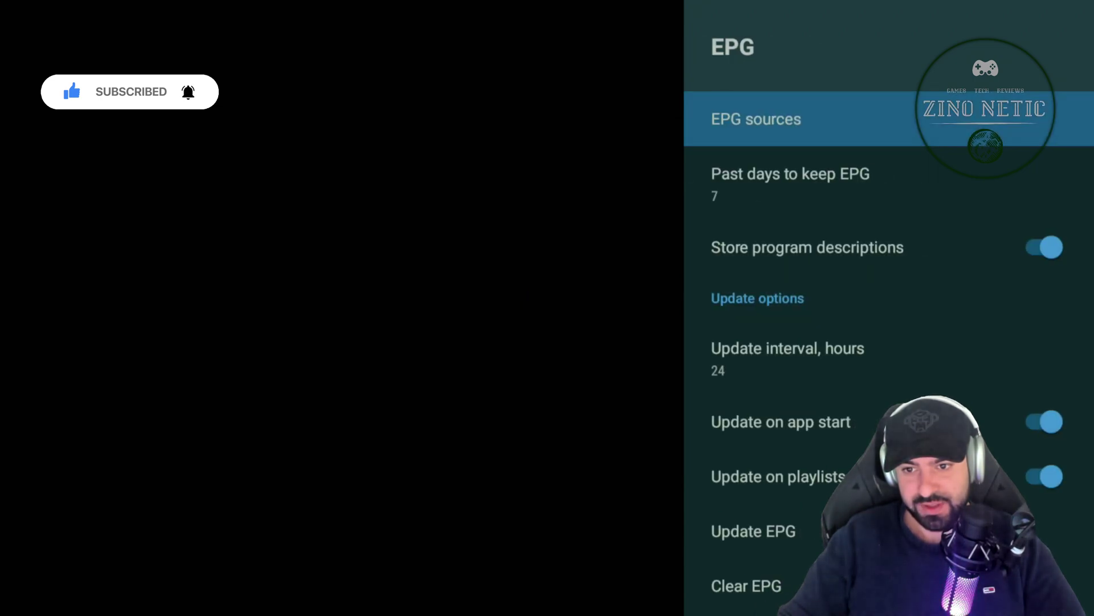
{"action": "key", "text": "Down"}
{"action": "key", "text": "Down"}
{"action": "key", "text": "Down"}
{"action": "key", "text": "Down"}
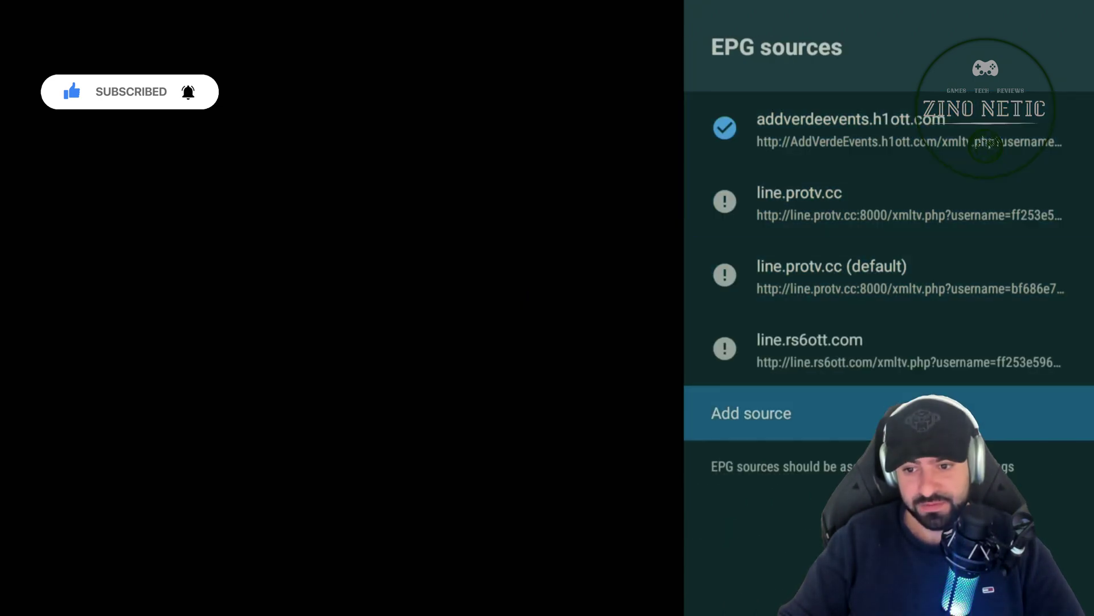
{"action": "key", "text": "Up"}
{"action": "key", "text": "Up"}
{"action": "key", "text": "Up"}
{"action": "key", "text": "Up"}
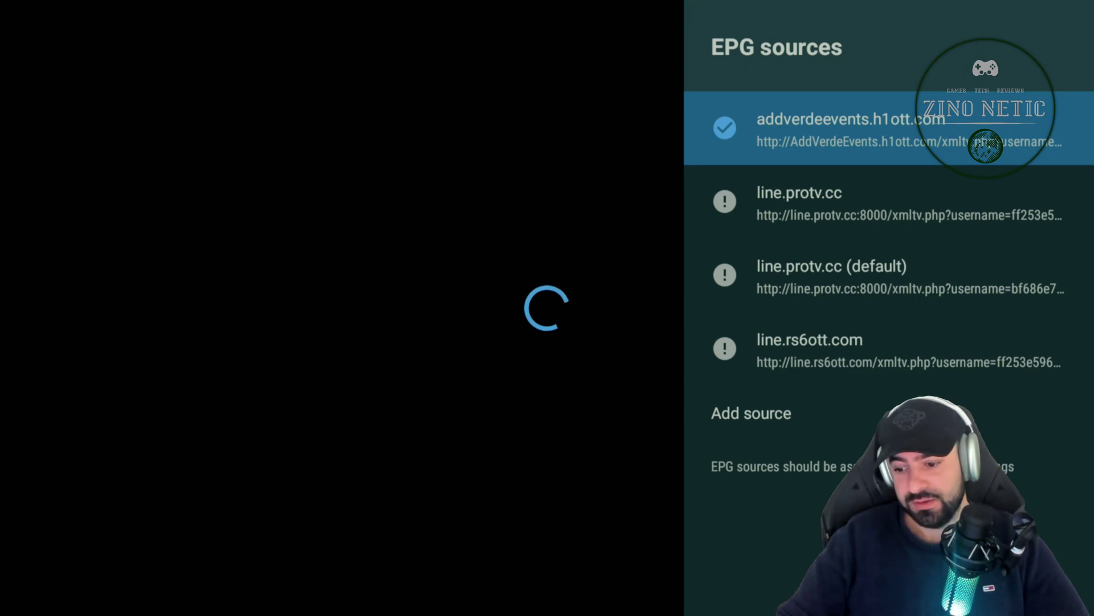